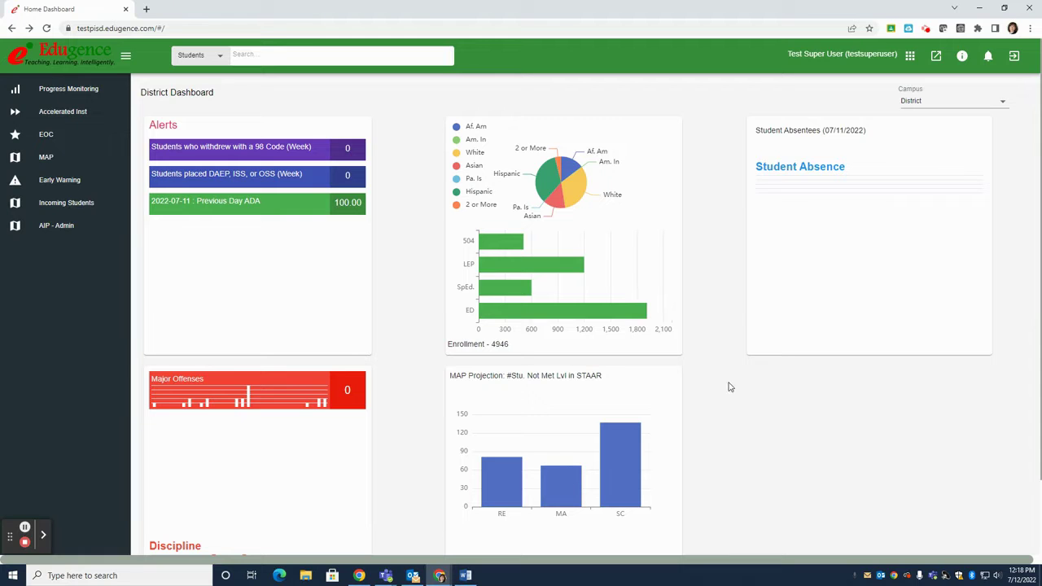
- Go to All Reports from the apps grid and scroll down to the Plano Assessments group
left_click(910, 57)
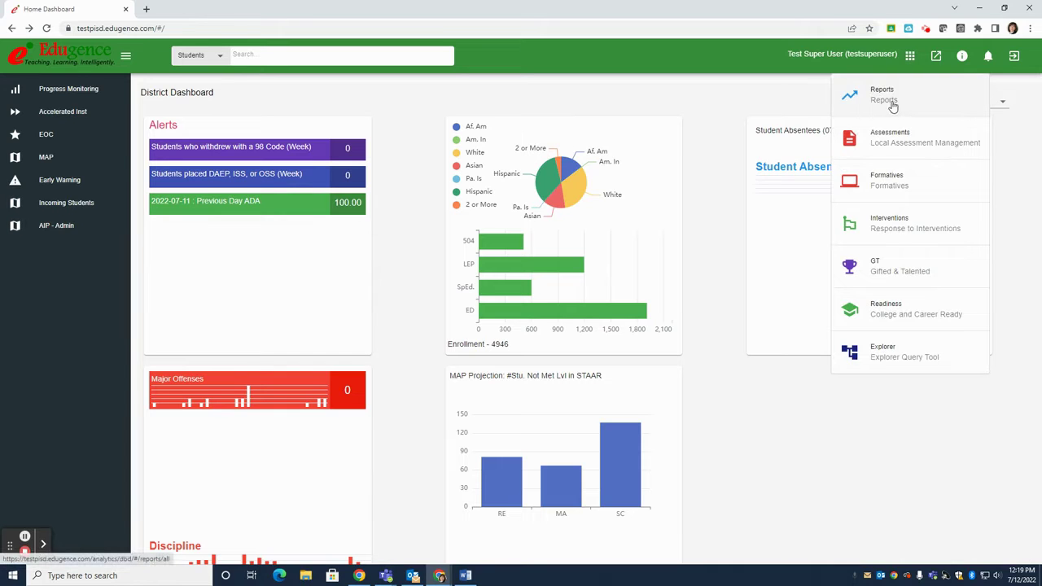
left_click(892, 107)
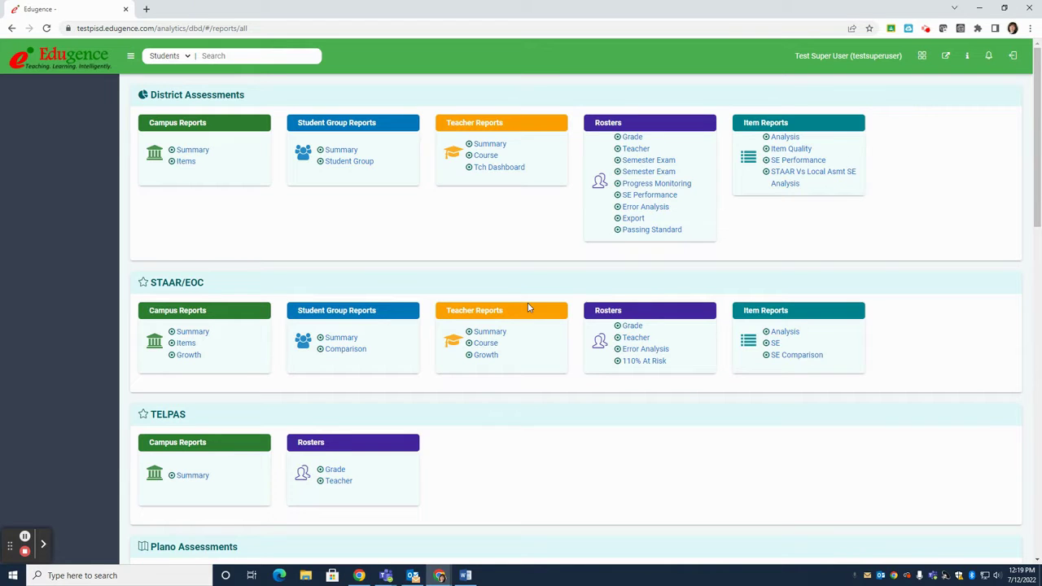
scroll(527, 306, "down", 4)
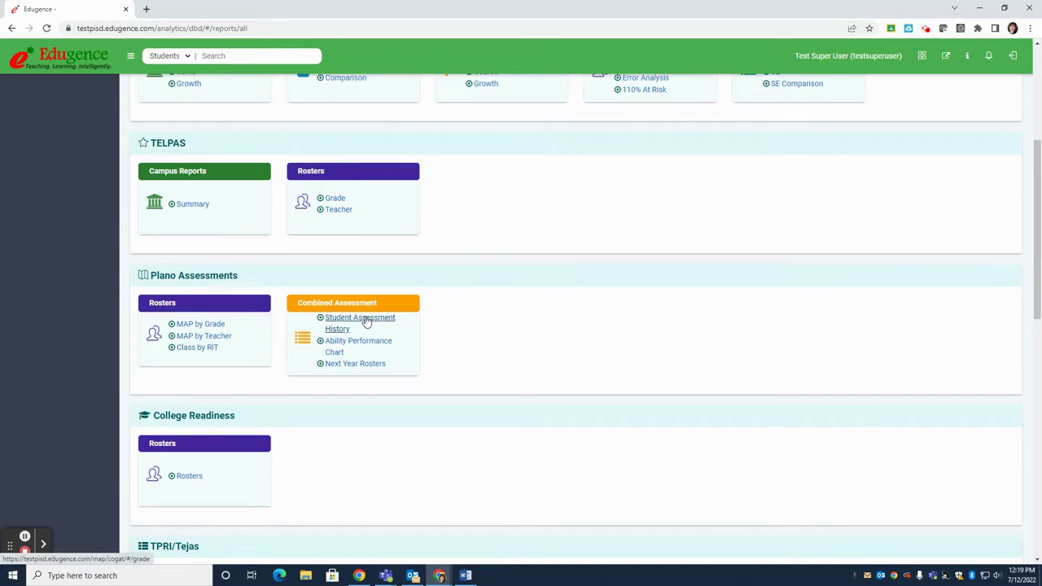
- Open the Combined Student Assessment History report for Andrews campus, grade 05
left_click(367, 319)
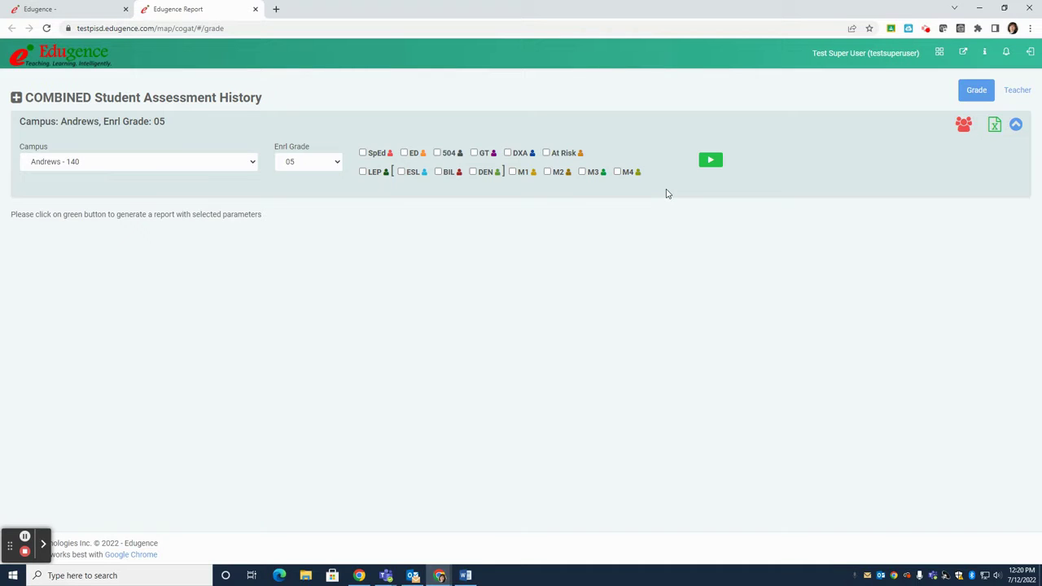
- Run the report to list grade 05 students' STAAR/EOC, CogAT and MAP scores
left_click(711, 159)
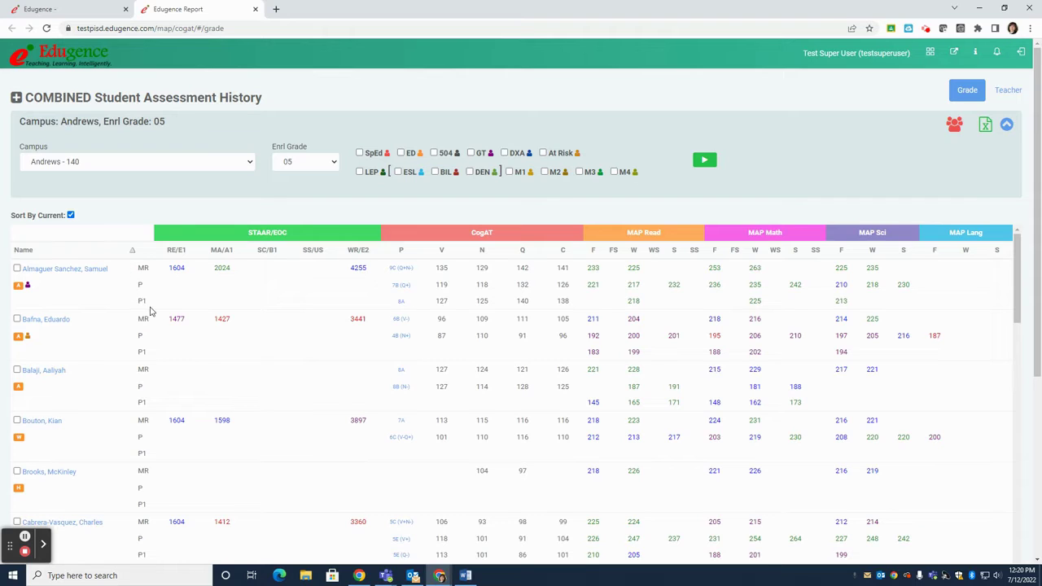
mouse_move(146, 274)
mouse_move(140, 293)
mouse_move(19, 295)
- Sort the students by CogAT P in reverse order and scroll down the table
left_click(401, 252)
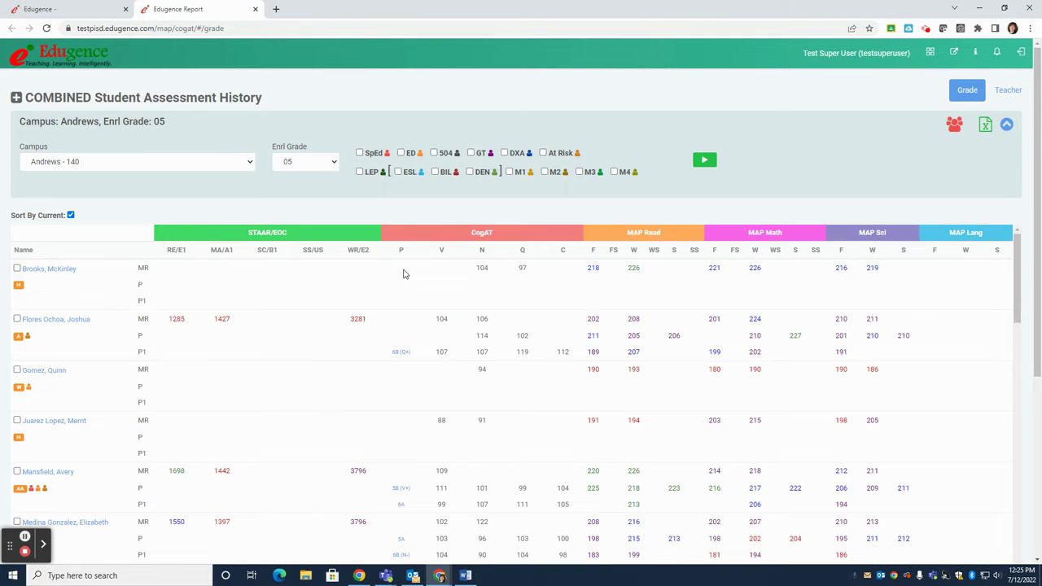
left_click(401, 252)
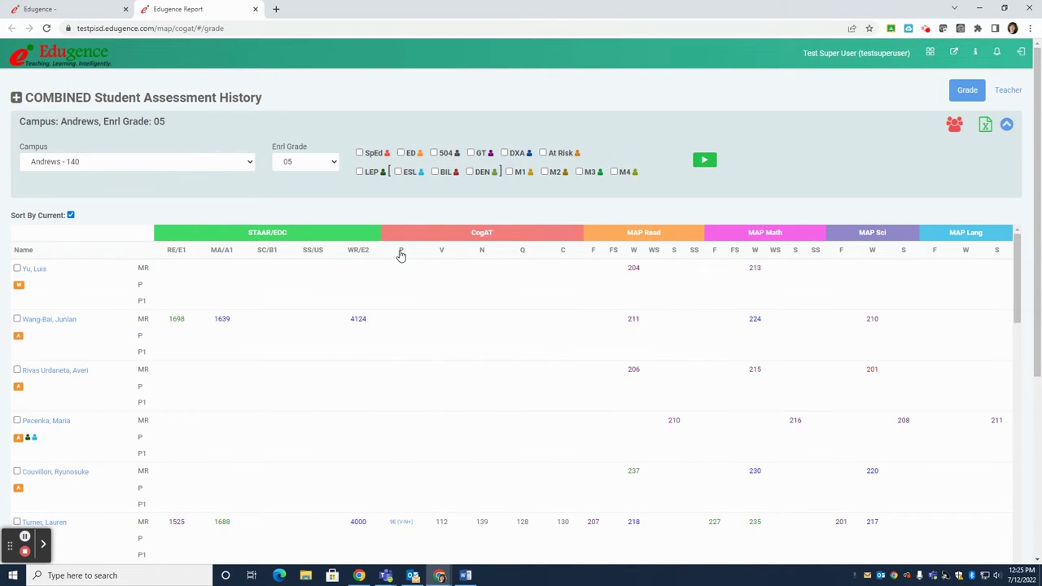
scroll(400, 254, "down", 2)
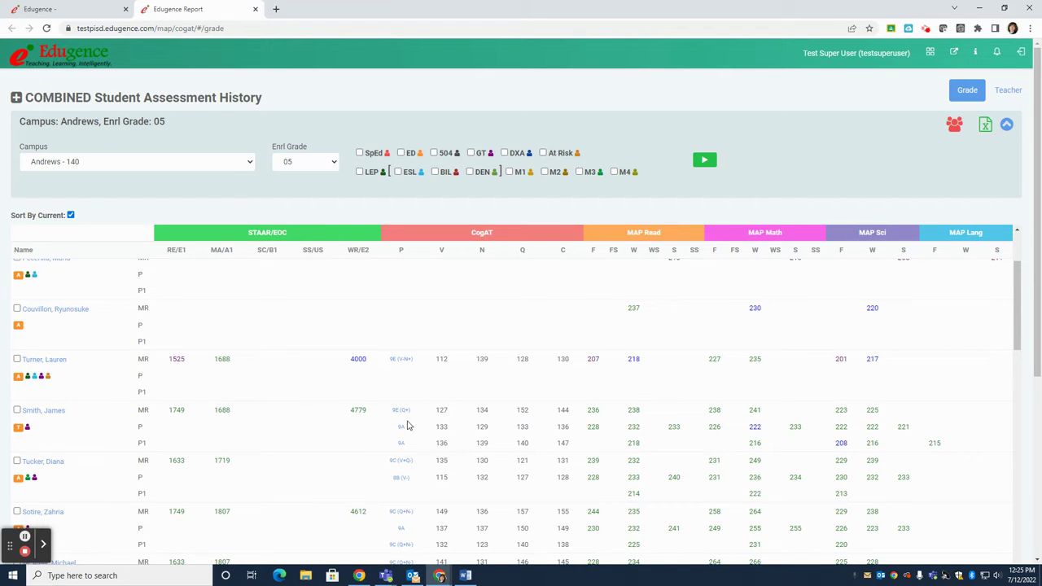
scroll(408, 426, "down", 1)
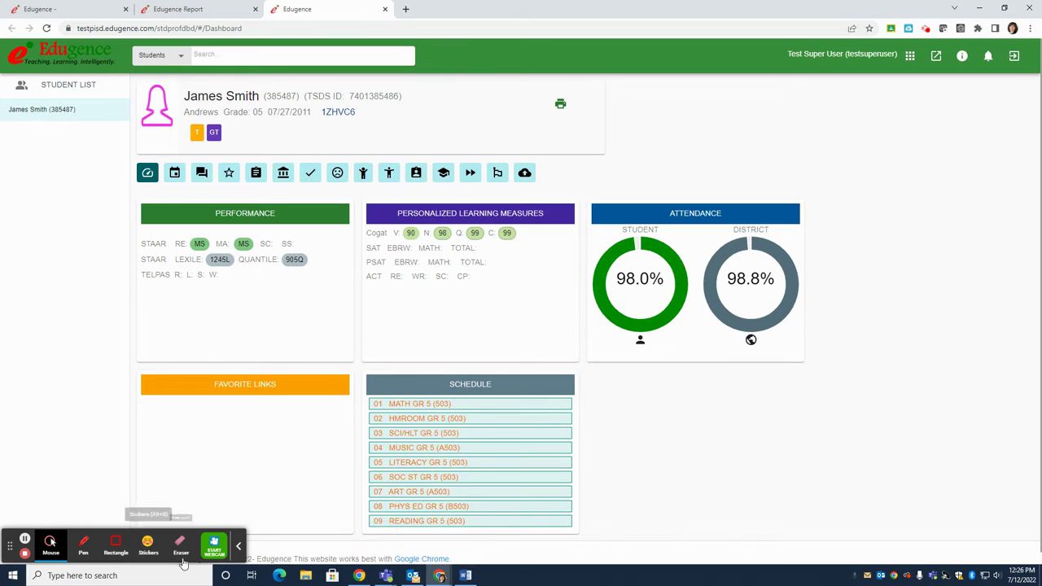
left_click(239, 548)
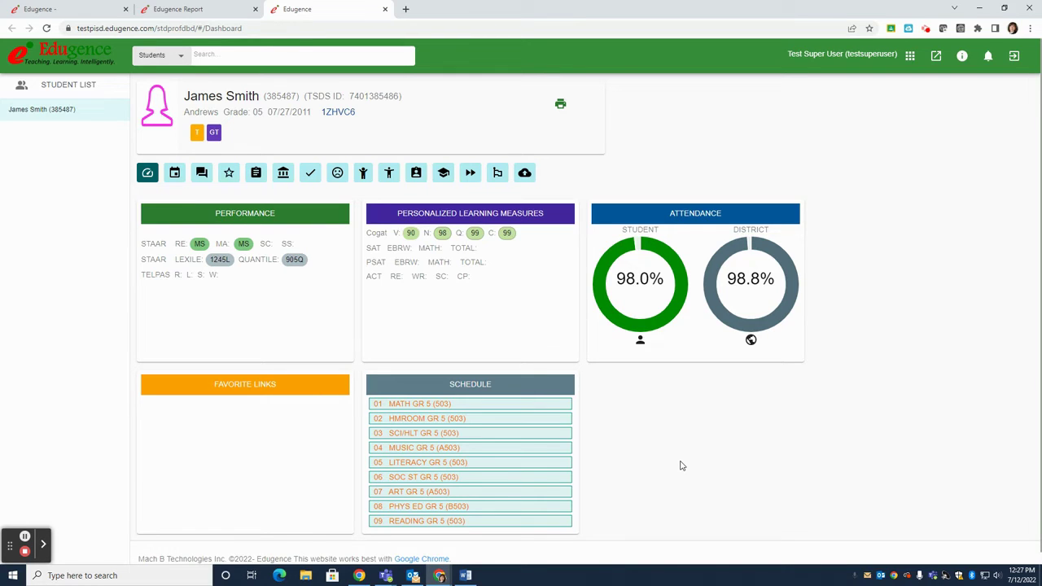
left_click(174, 173)
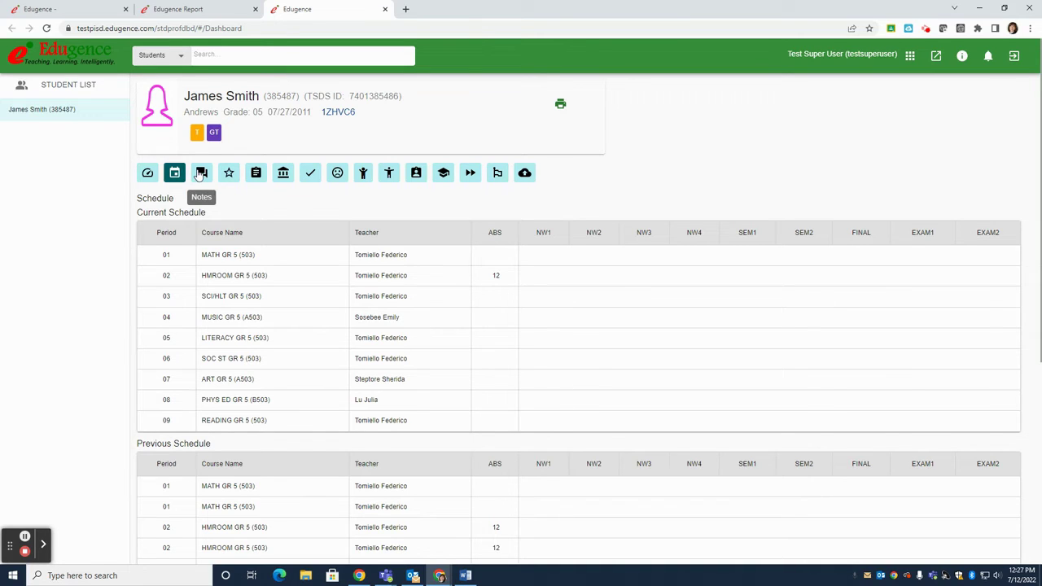
left_click(201, 173)
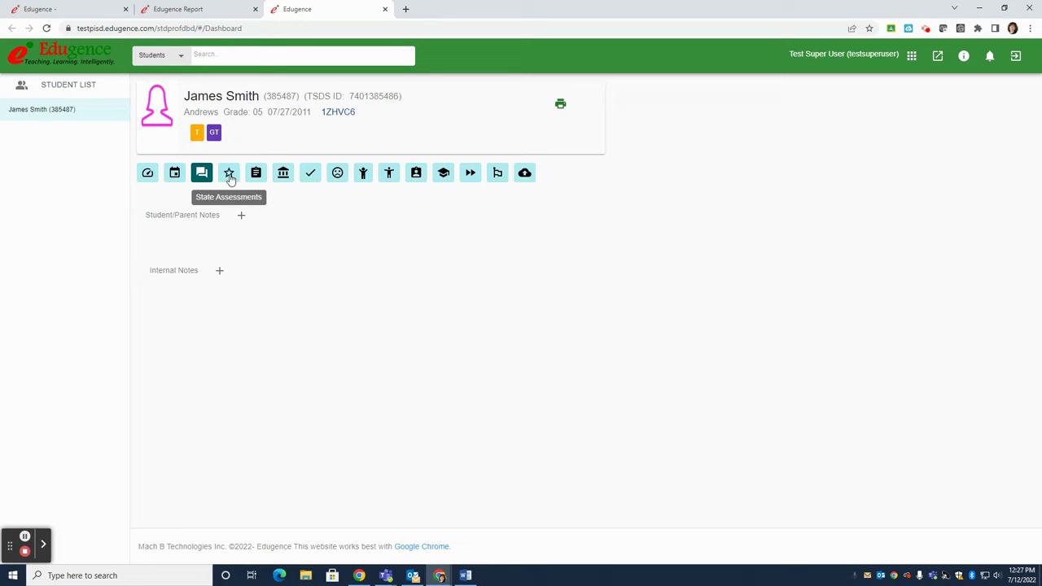
- Show the student's May 21 grade 04 STAAR Reading and Mathematics results
left_click(230, 179)
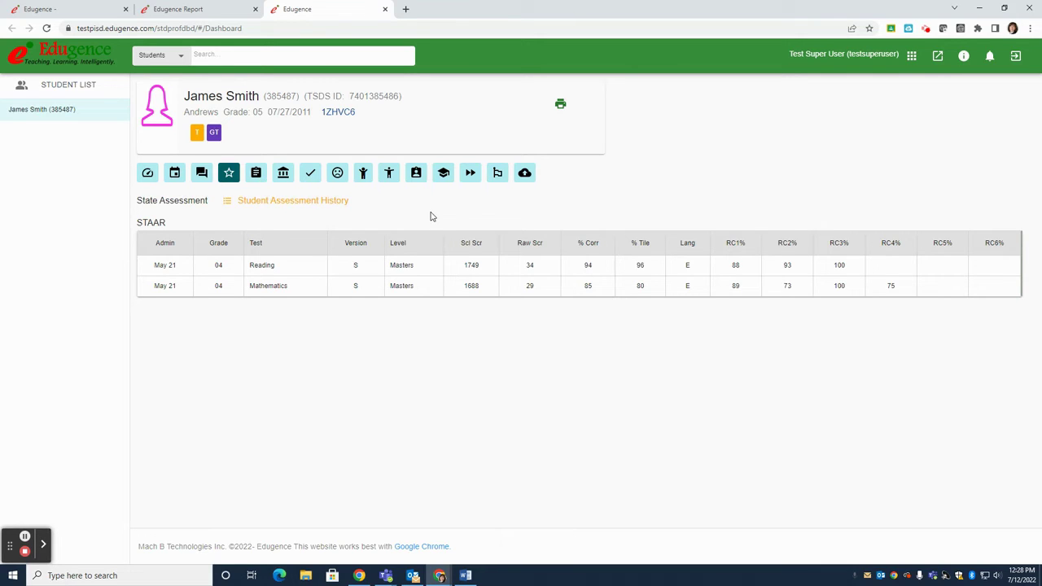
- Open the Assessments tab with Reading, Mathematics, Language Usage and Science growth charts
left_click(256, 174)
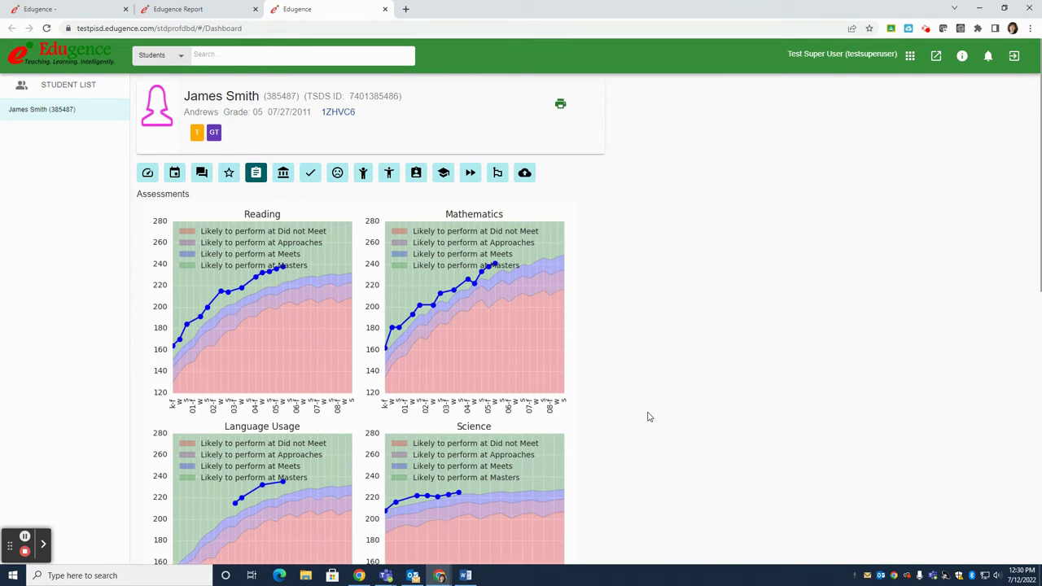
- Scroll down through the MAP and CogAT tables, then back up to the growth charts
scroll(648, 416, "down", 3)
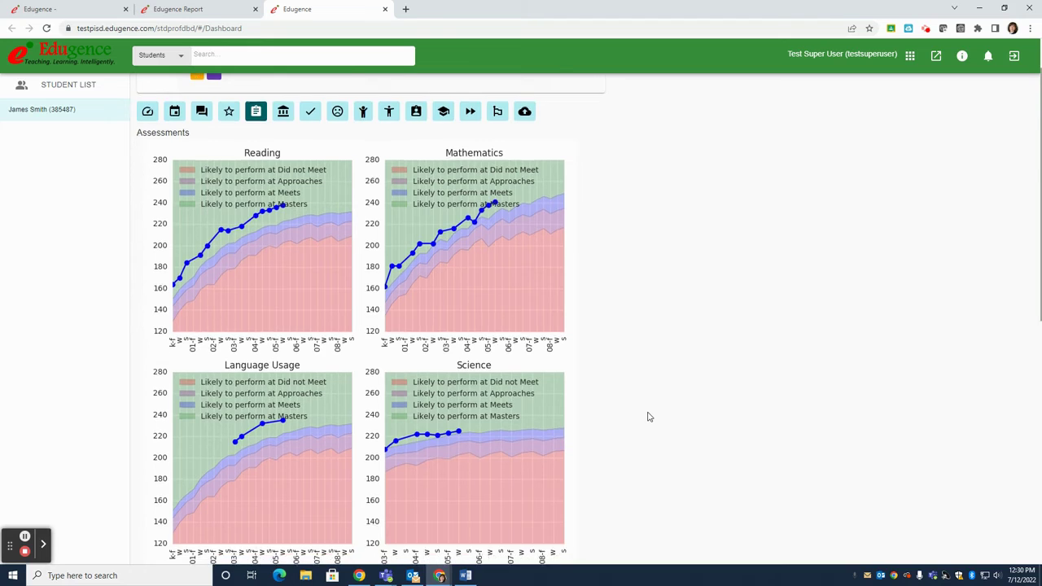
scroll(648, 416, "down", 3)
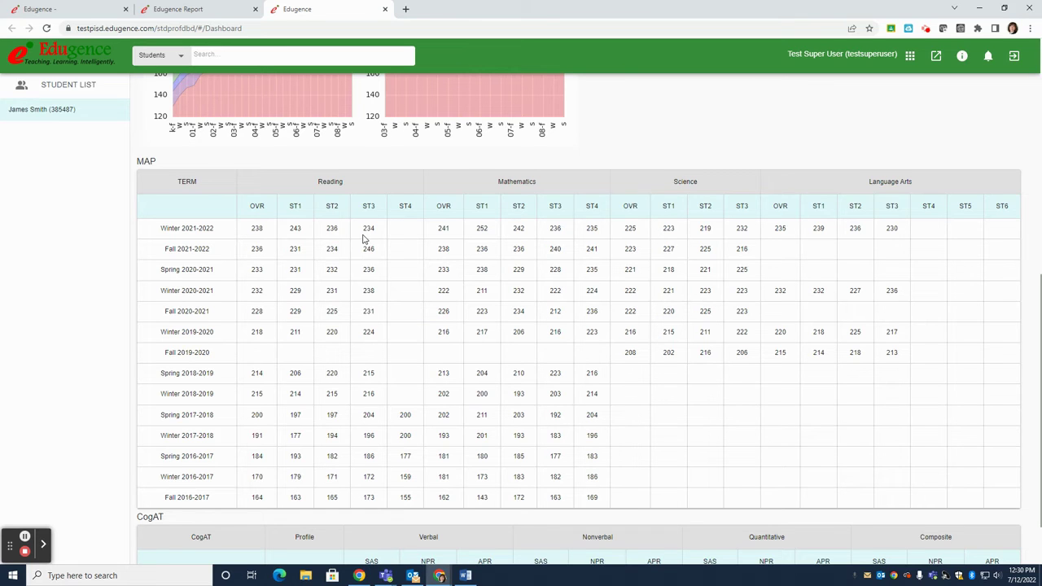
scroll(364, 238, "down", 2)
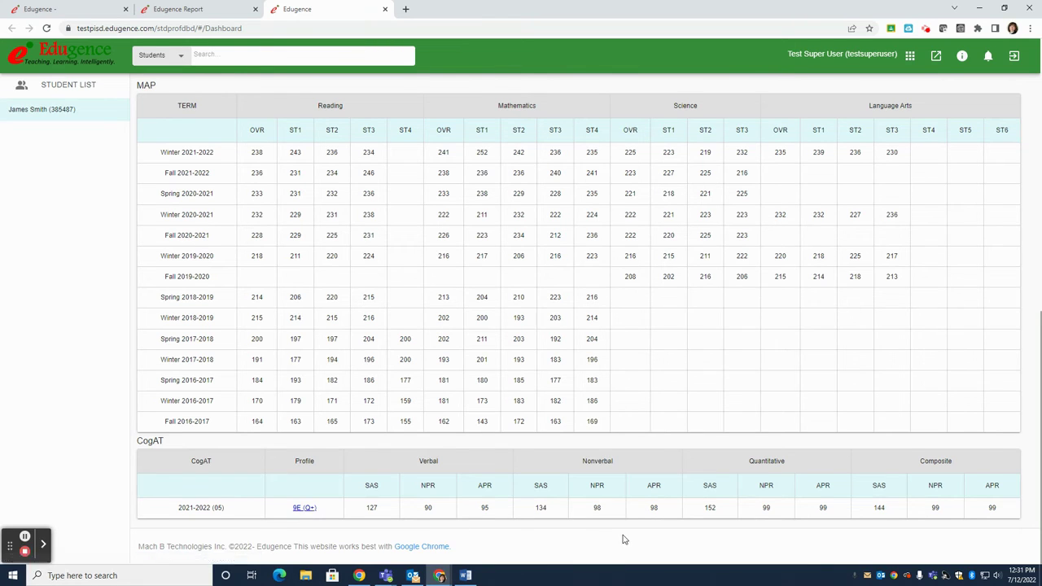
scroll(625, 536, "up", 9)
scroll(625, 534, "up", 1)
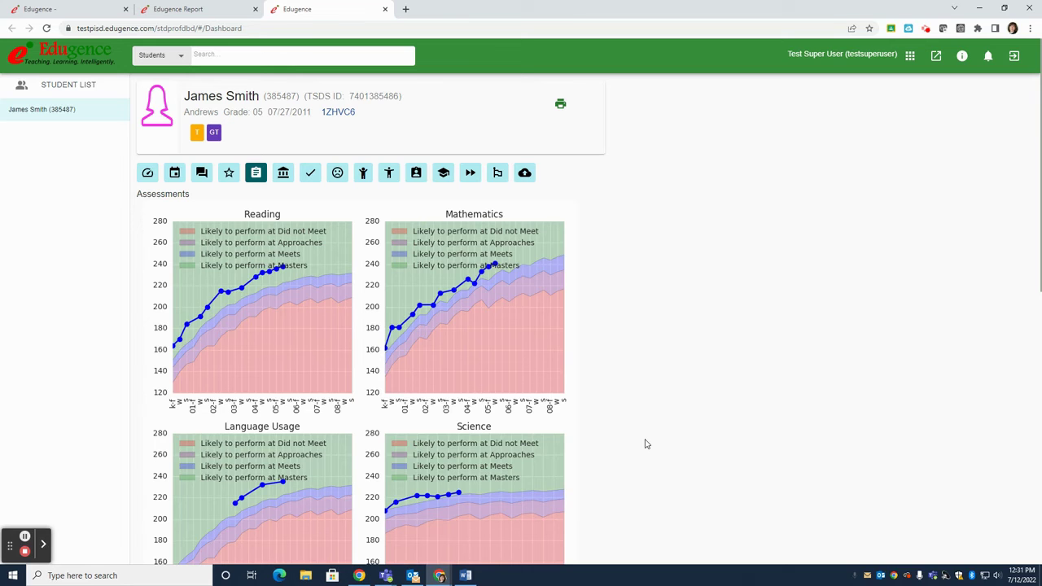
key("ctrl+plus")
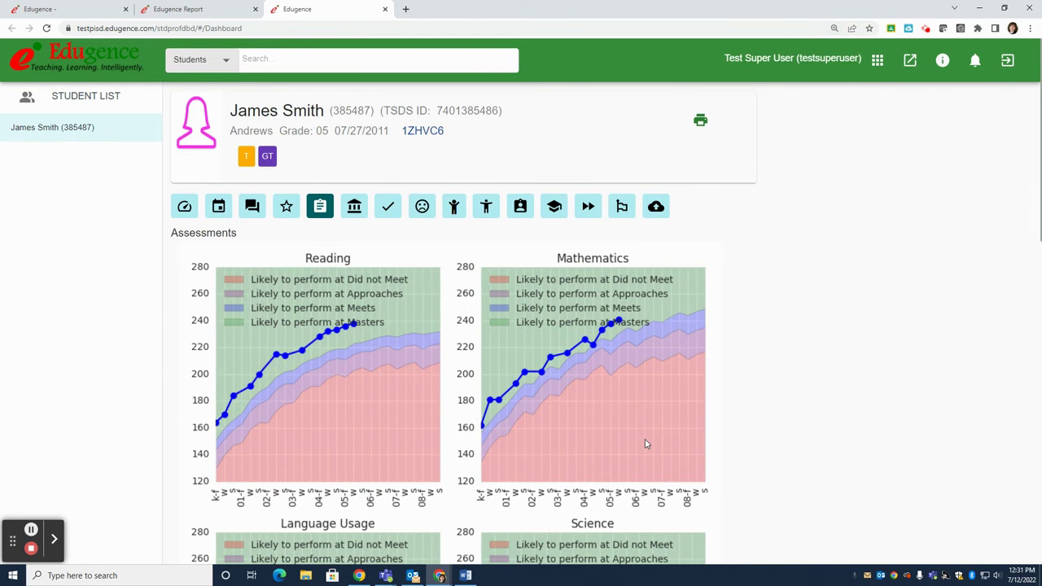
key("ctrl+0")
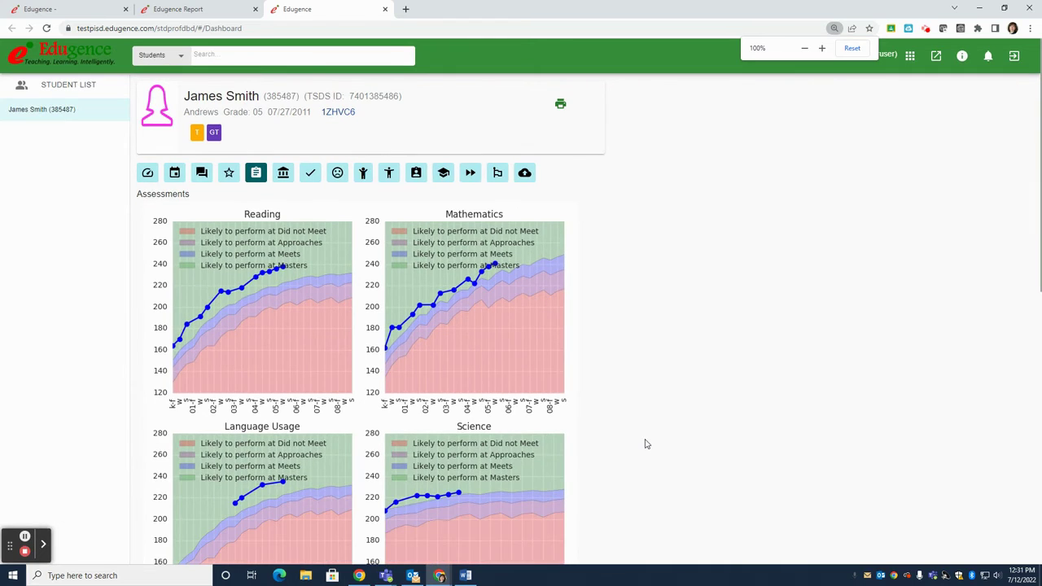
- Show the student's grade 5 District Assessment unit scores for Reading, Mathematics and Science
left_click(283, 174)
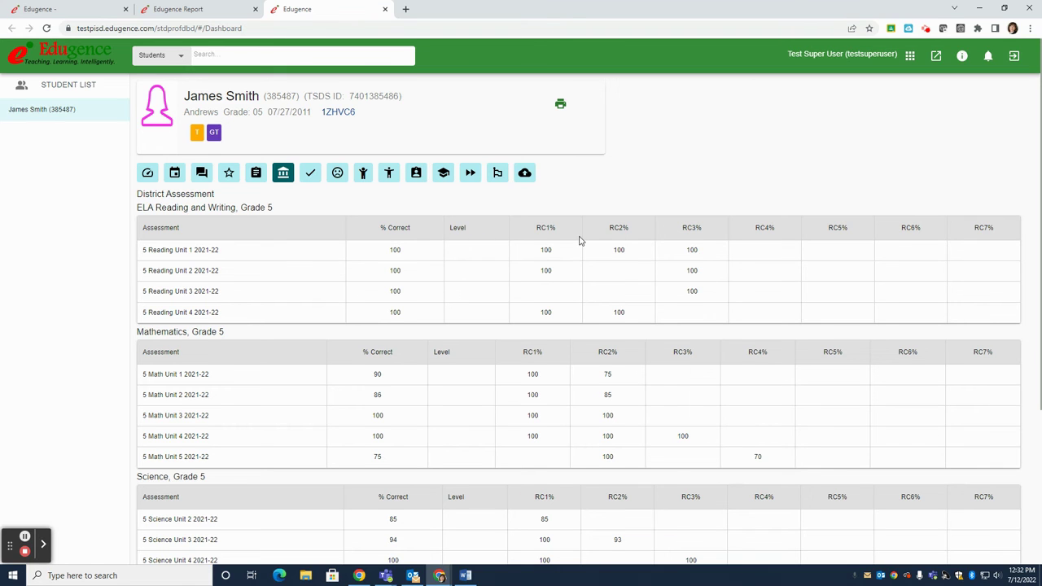
- Check the student's attendance calendar, discipline records and empty Early Literacy section
left_click(309, 179)
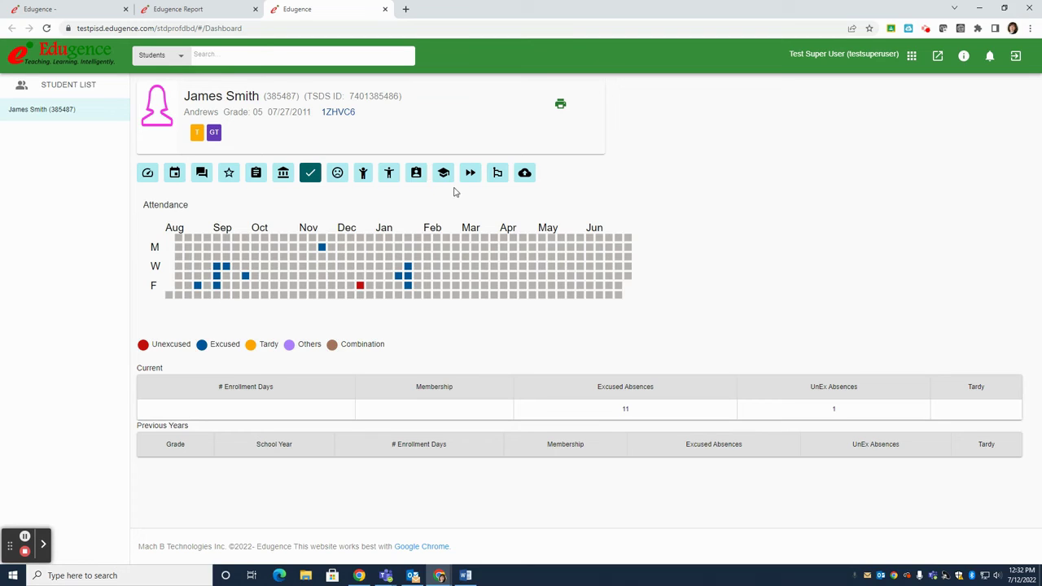
left_click(338, 176)
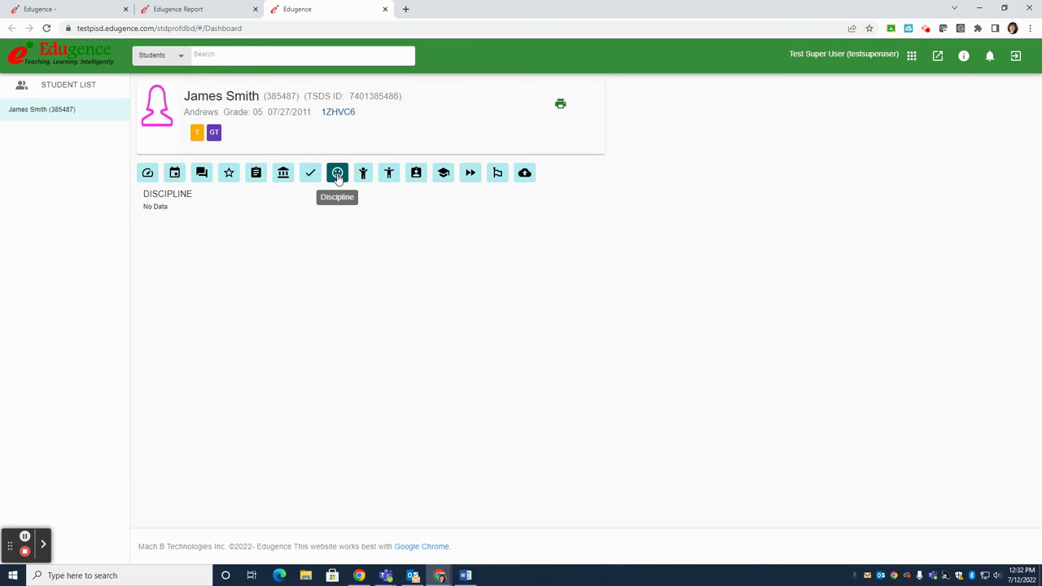
left_click(363, 178)
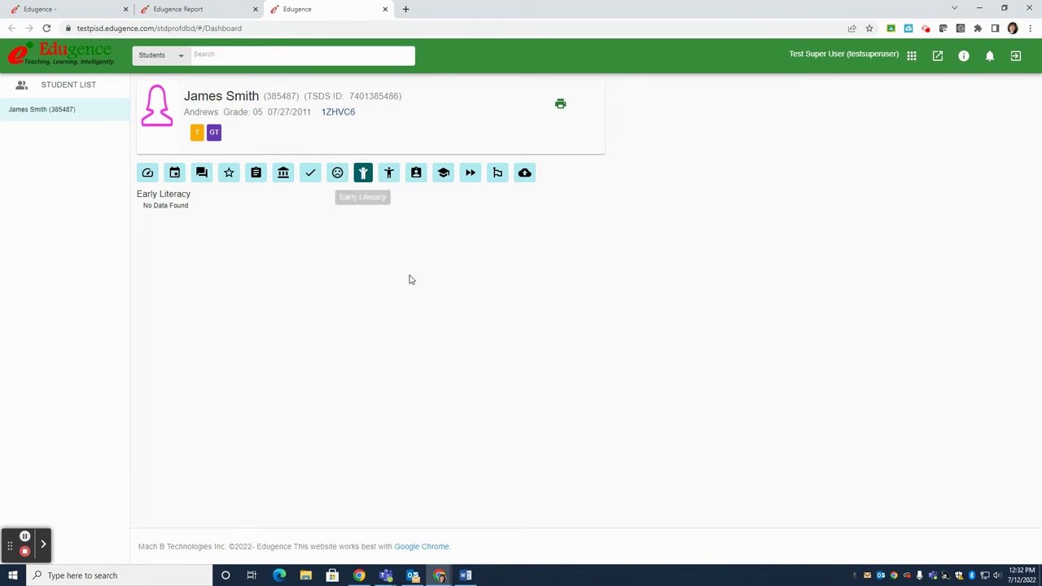
- Review the state assessment accommodations, then the empty Designated Support Documentation table
left_click(389, 178)
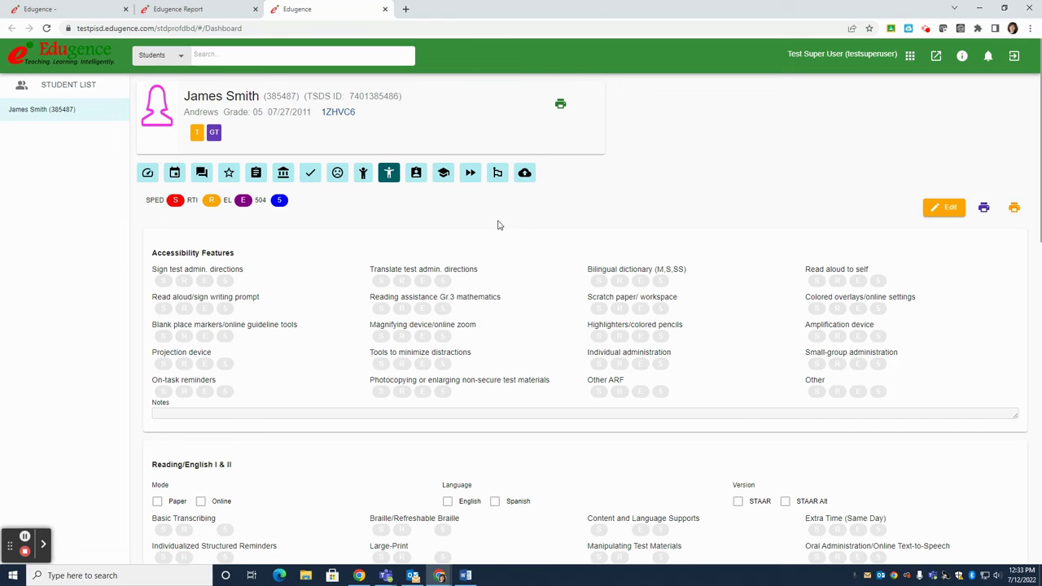
left_click(414, 179)
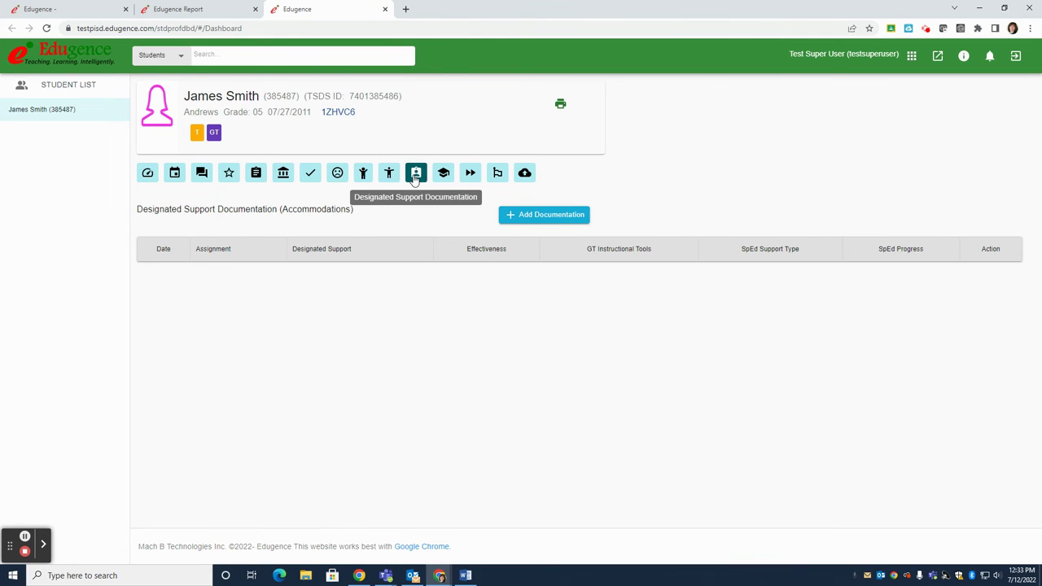
- Pass through College Readiness to the Accelerated Instruction ELA reviews, which are empty
left_click(443, 178)
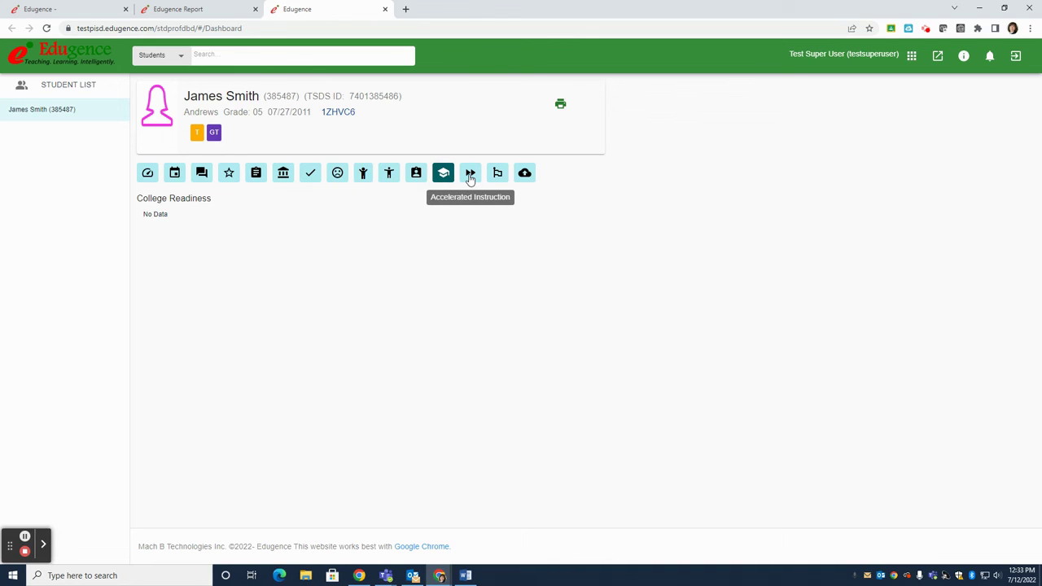
left_click(470, 177)
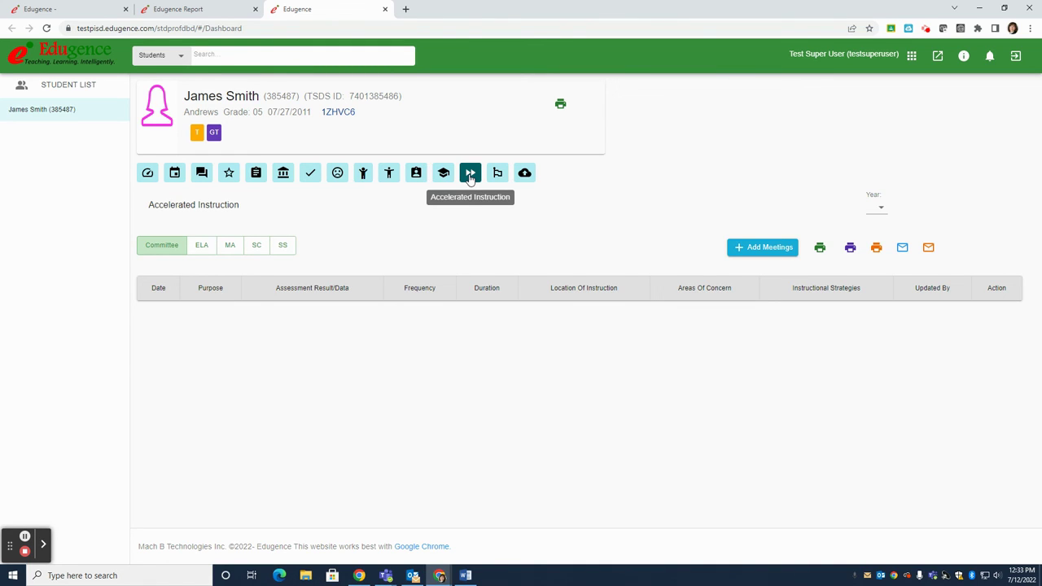
left_click(197, 248)
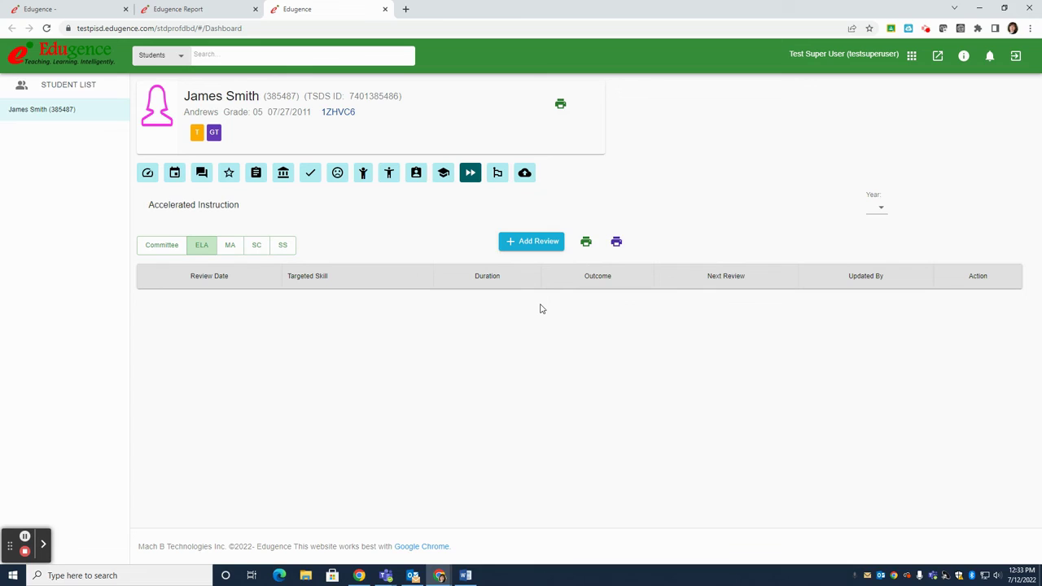
- View the RTI plan, then the Documents section showing Add Attachments with no files
left_click(496, 174)
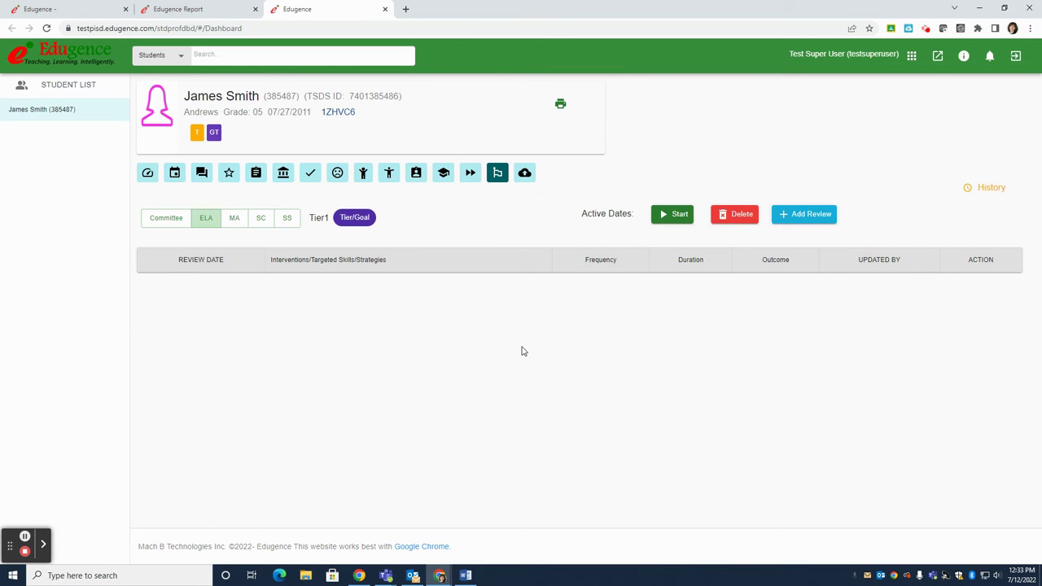
left_click(525, 174)
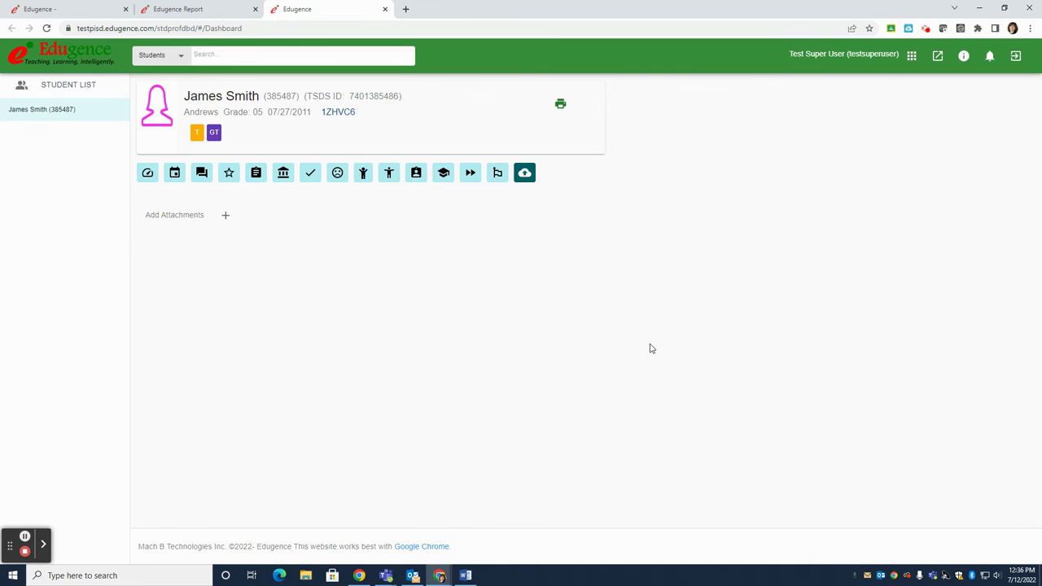
- Print State Assessments, Discipline and Attendance from the Print dialog to a downloaded PDF
left_click(561, 108)
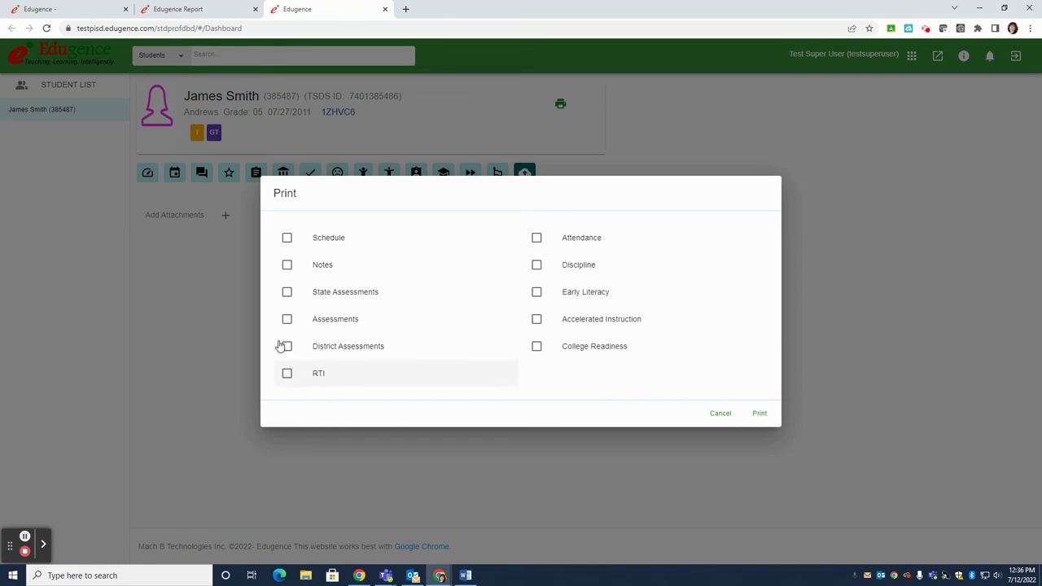
left_click(287, 293)
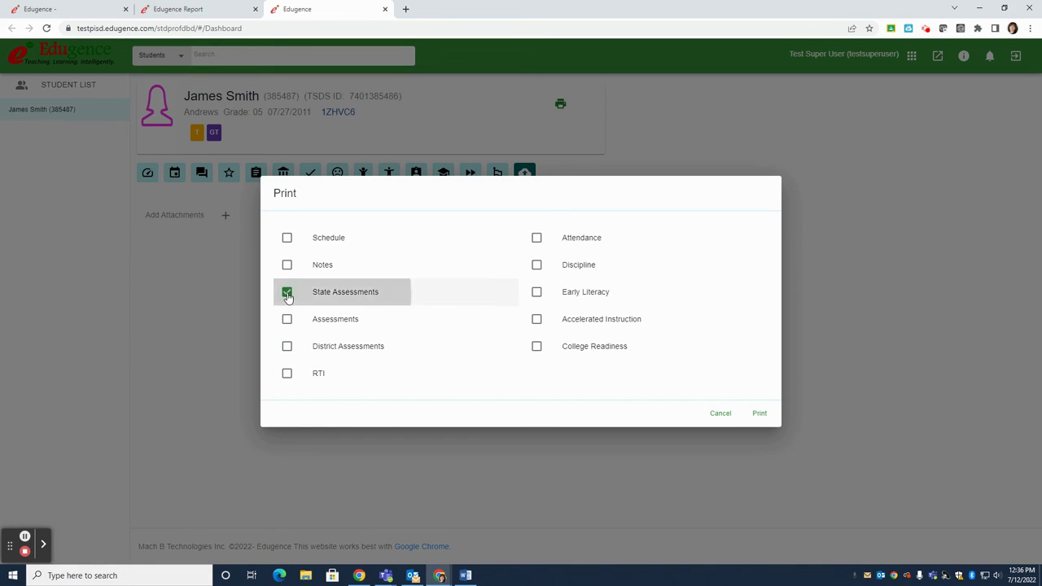
left_click(536, 265)
left_click(536, 238)
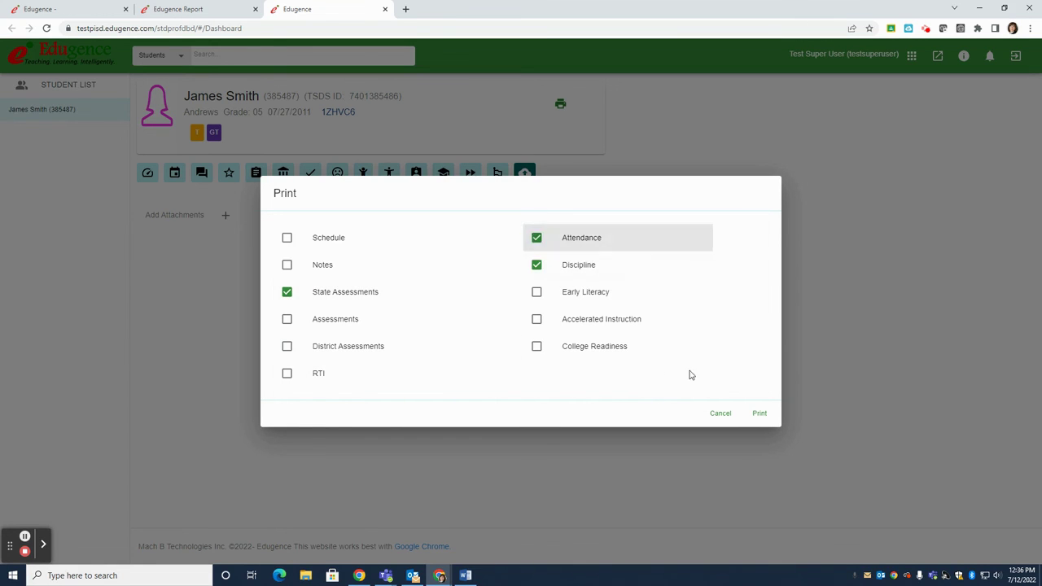
left_click(759, 413)
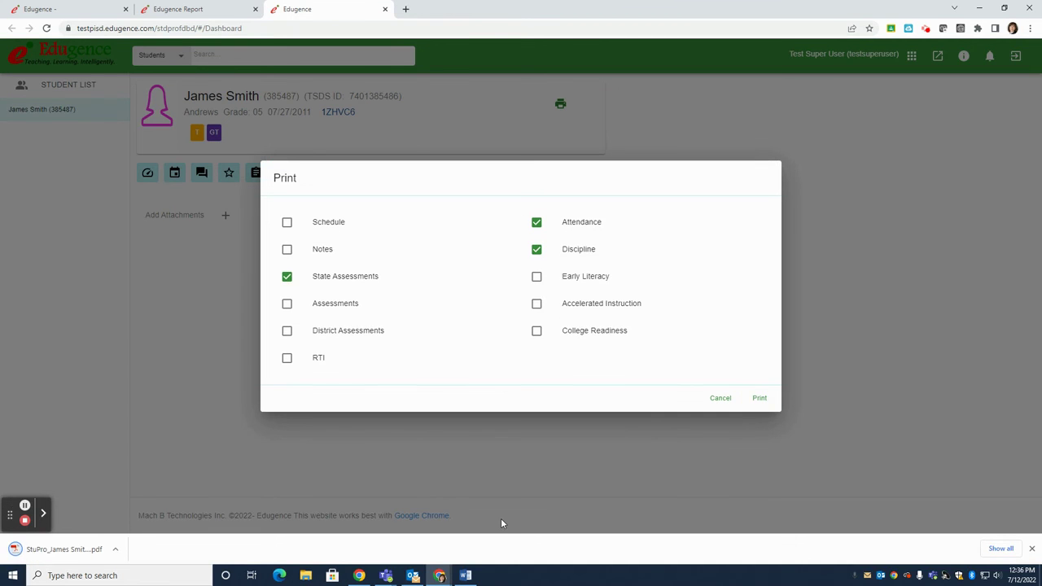